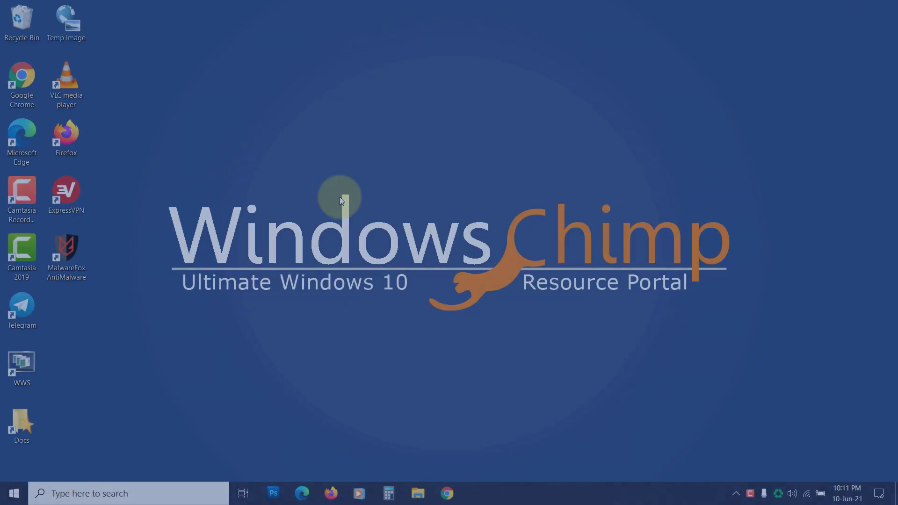
# Step: Refresh the desktop twice from its right-click menu
pyautogui.rightClick(350, 154)
pyautogui.click(375, 187)
pyautogui.rightClick(343, 152)
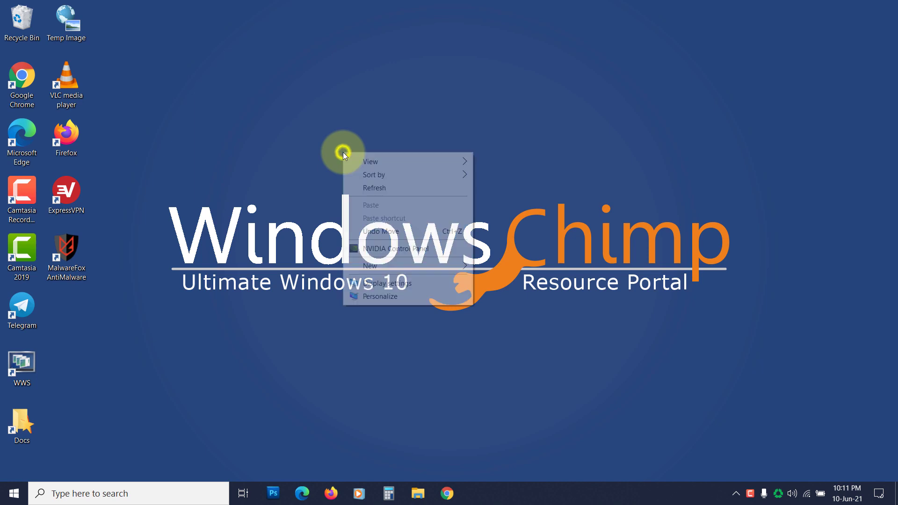
pyautogui.click(374, 187)
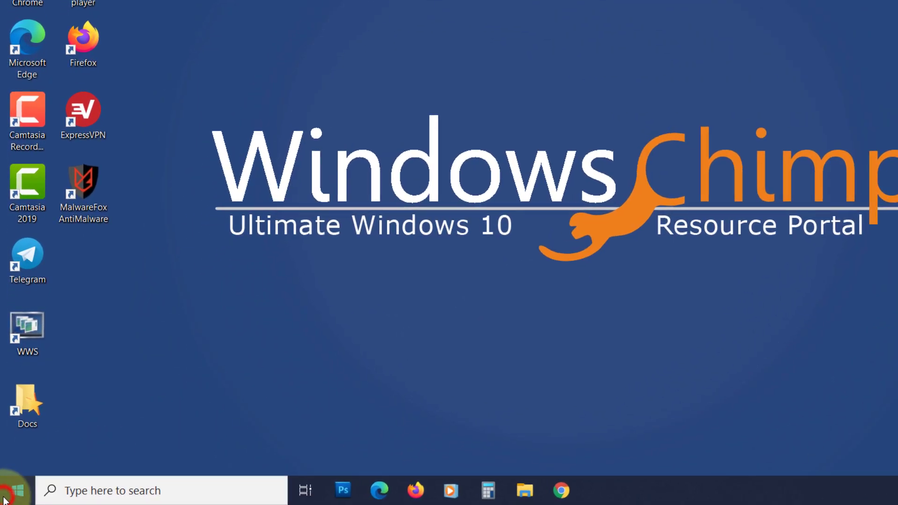
# Step: In Settings > Devices > Touchpad, enable two-finger scrolling and pinch to zoom
pyautogui.click(14, 493)
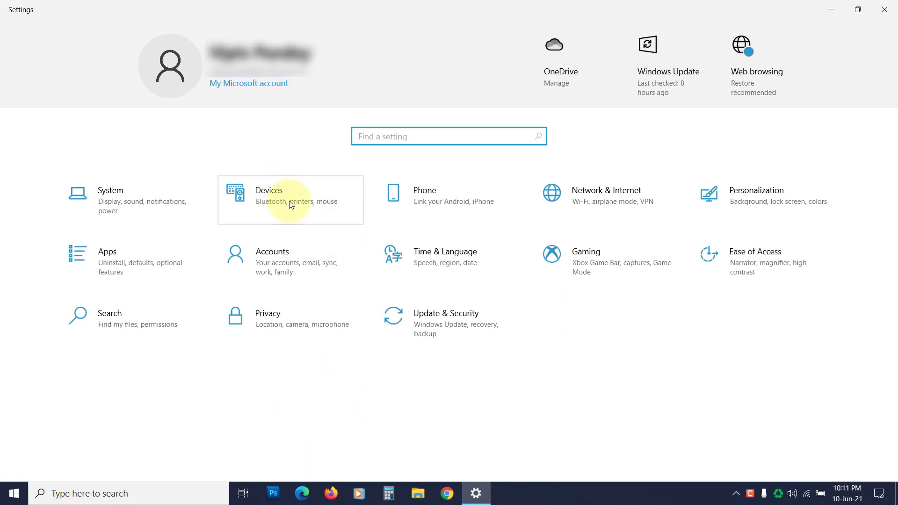
pyautogui.click(289, 201)
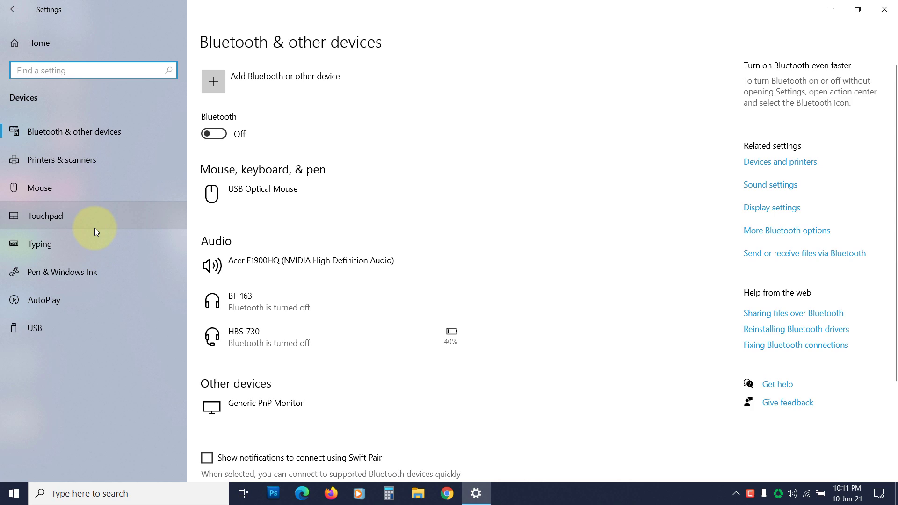
pyautogui.click(82, 219)
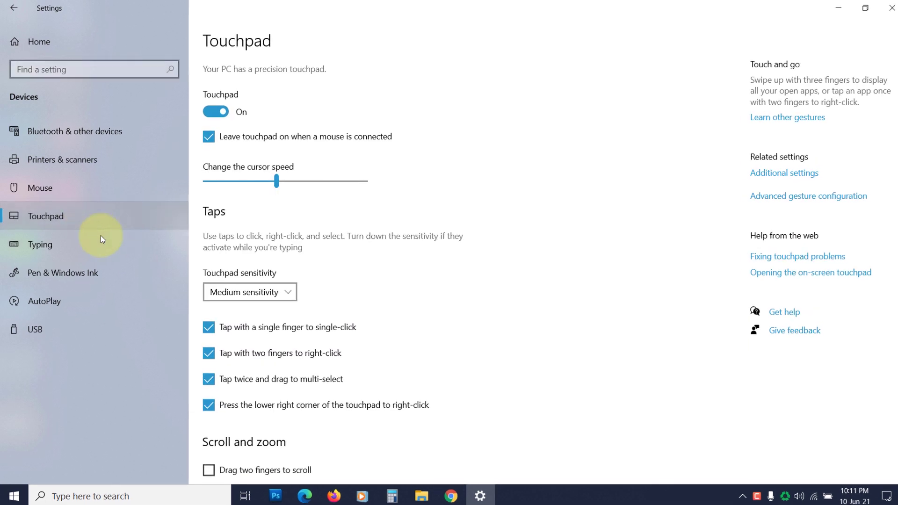
pyautogui.scroll(-3, 485, 316)
pyautogui.scroll(-2, 488, 315)
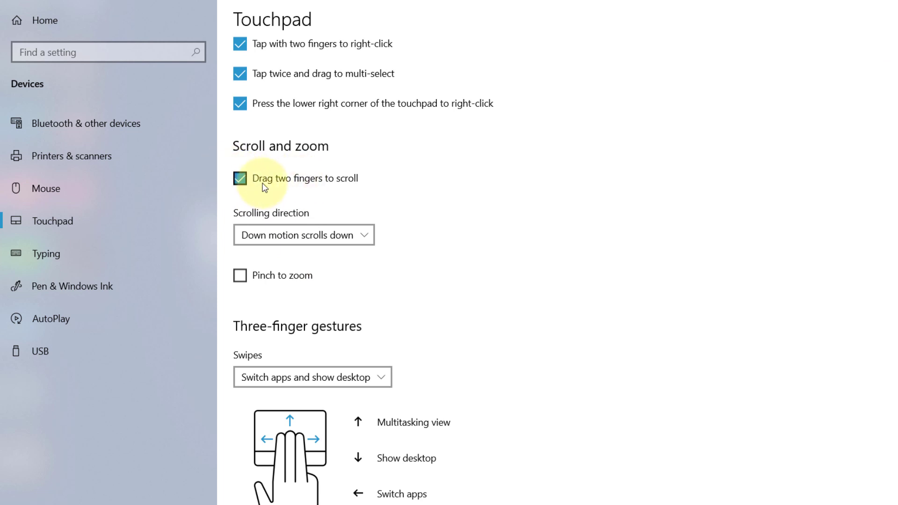
pyautogui.click(240, 275)
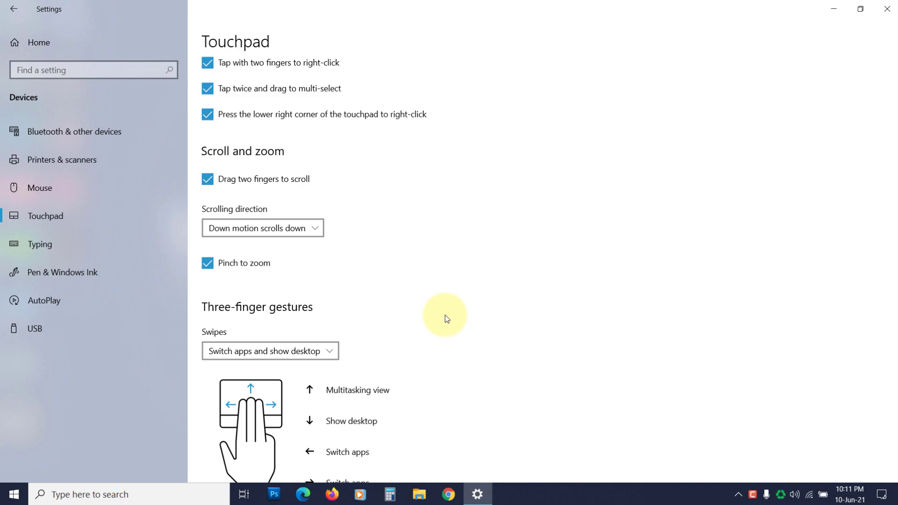
# Step: Close the Settings window, then refresh the desktop three times from its right-click menu
pyautogui.click(882, 11)
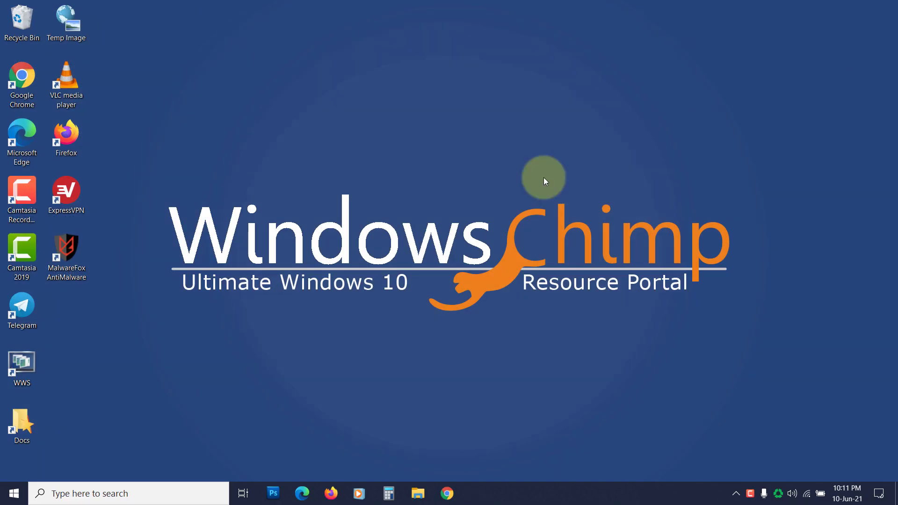
pyautogui.rightClick(351, 155)
pyautogui.click(379, 186)
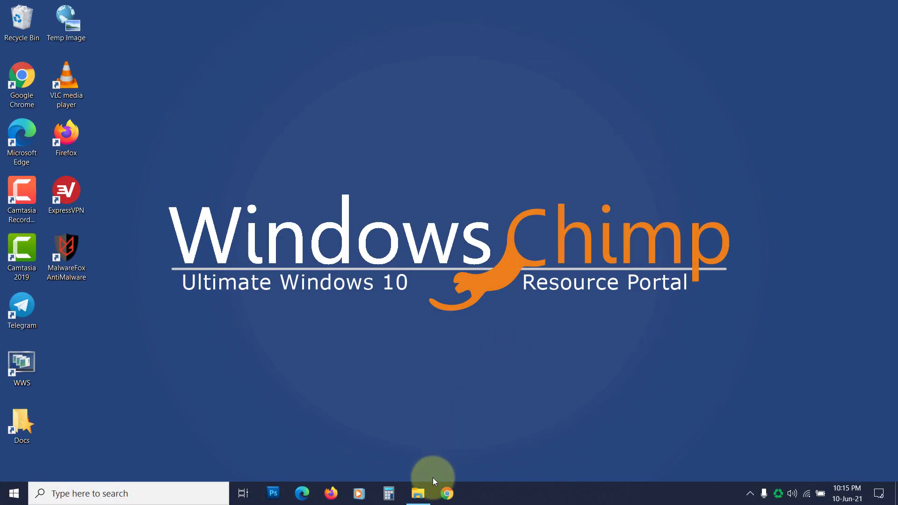
pyautogui.rightClick(460, 296)
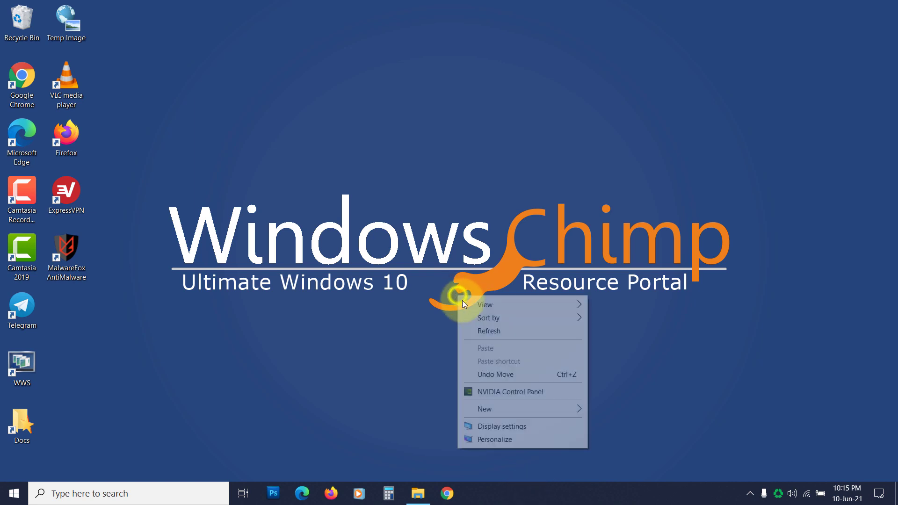
pyautogui.click(485, 331)
pyautogui.rightClick(426, 204)
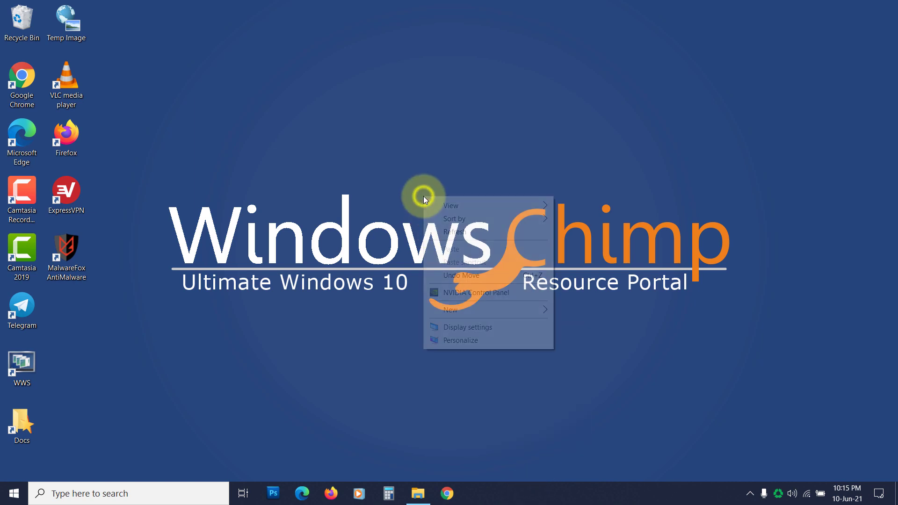
pyautogui.click(452, 233)
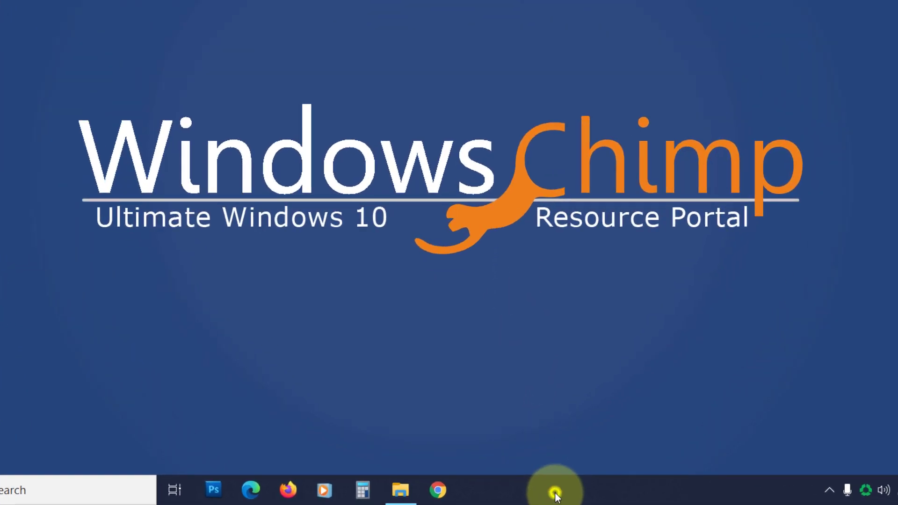
# Step: From the taskbar, open Task Manager, sort processes by name, and restart Windows Explorer
pyautogui.rightClick(555, 496)
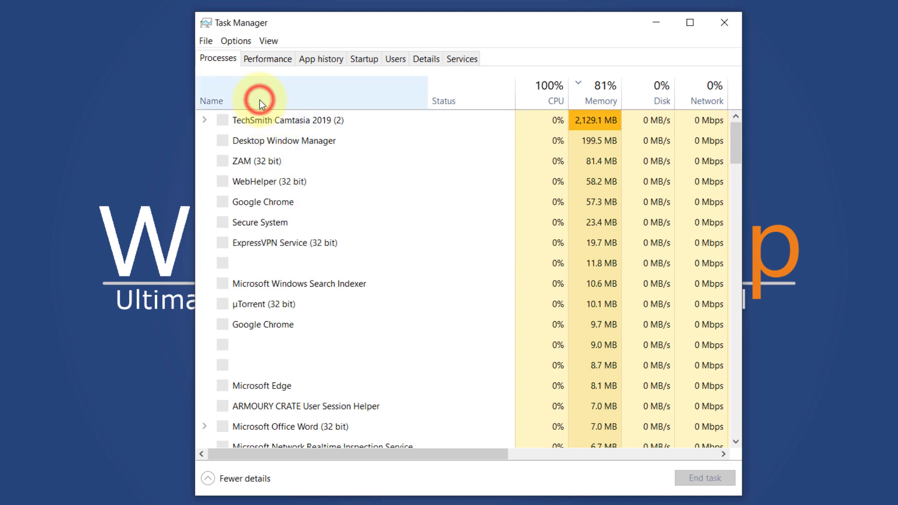
pyautogui.click(260, 100)
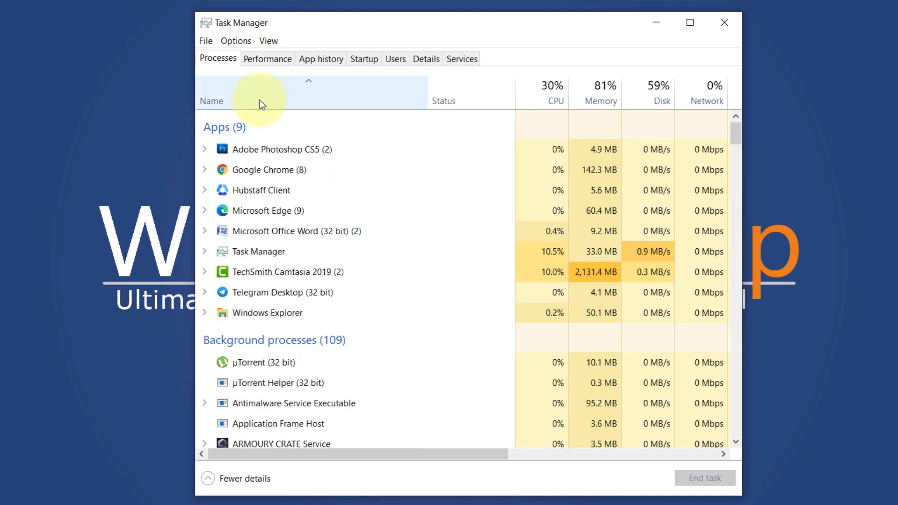
pyautogui.click(274, 314)
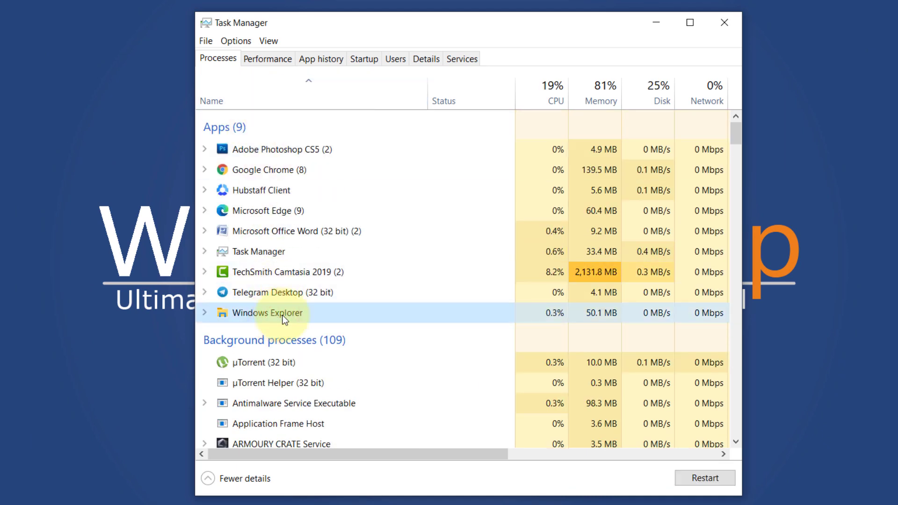
pyautogui.click(694, 481)
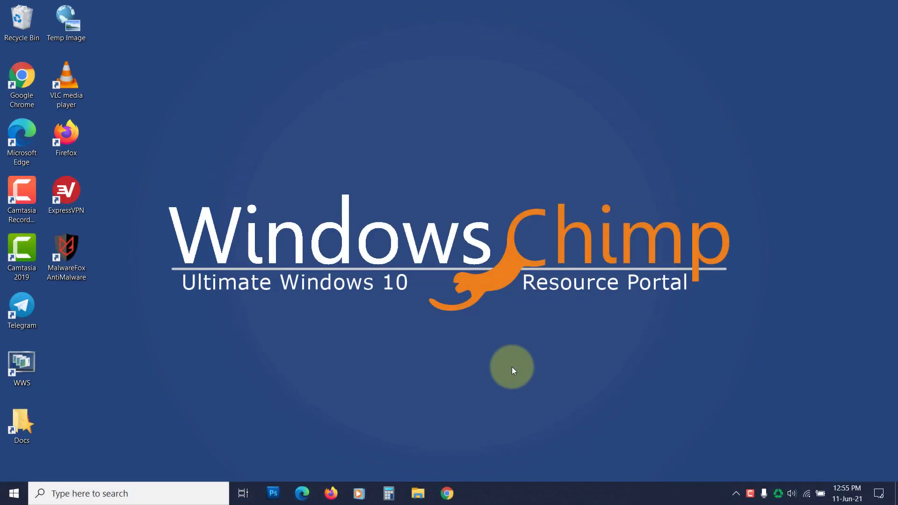
# Step: Refresh the desktop twice, then open Device Manager from taskbar search
pyautogui.rightClick(391, 174)
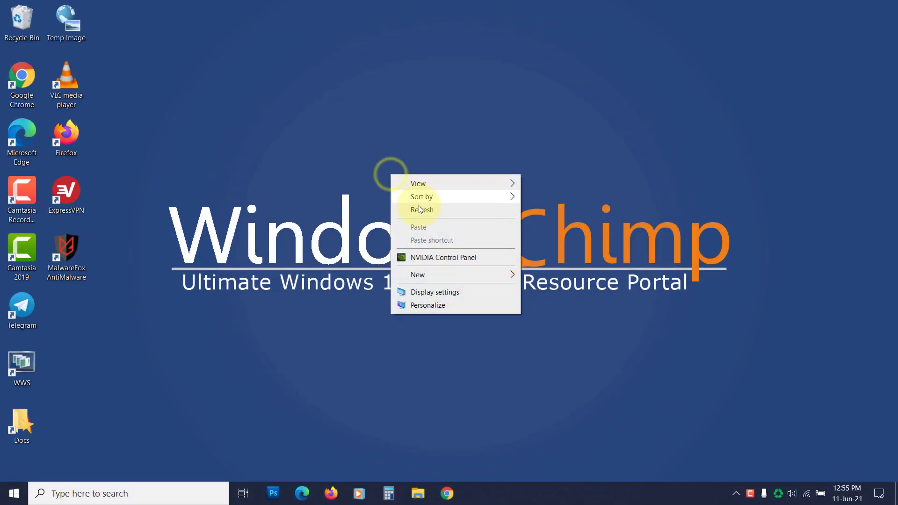
pyautogui.click(423, 212)
pyautogui.rightClick(368, 182)
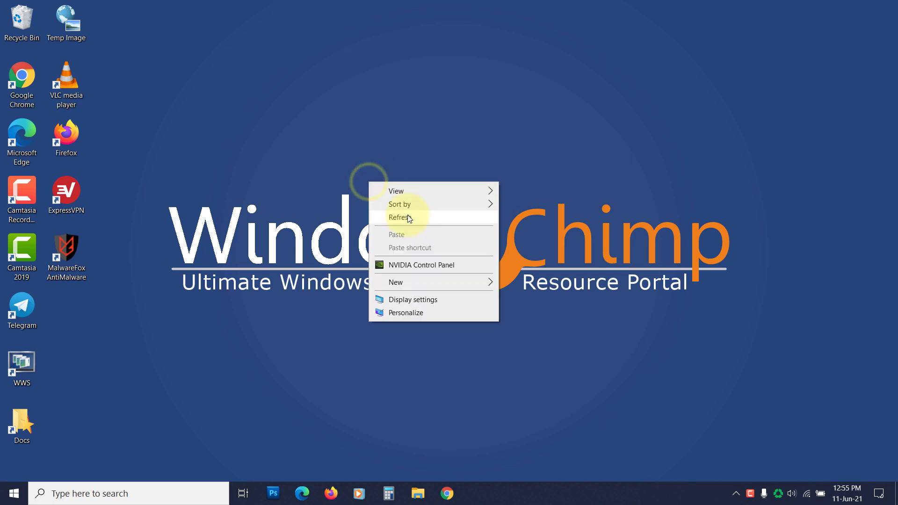
pyautogui.click(407, 214)
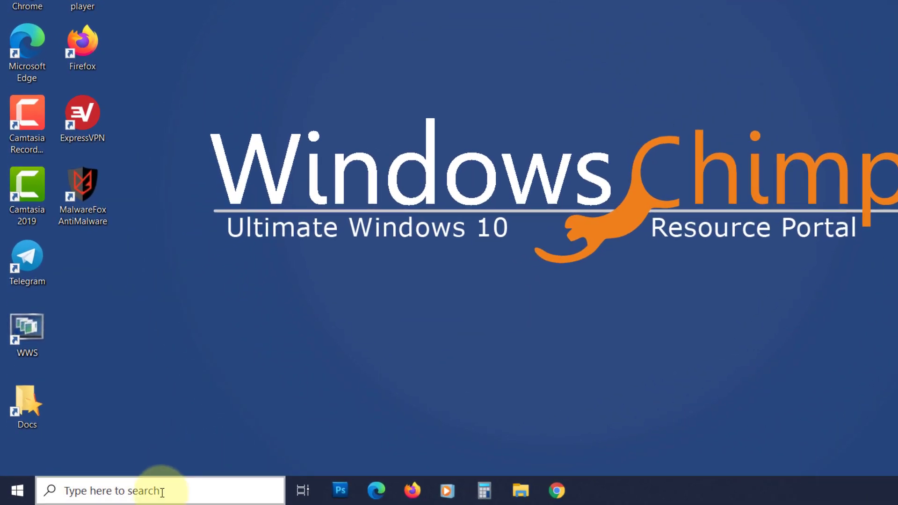
pyautogui.click(152, 491)
pyautogui.write('Device')
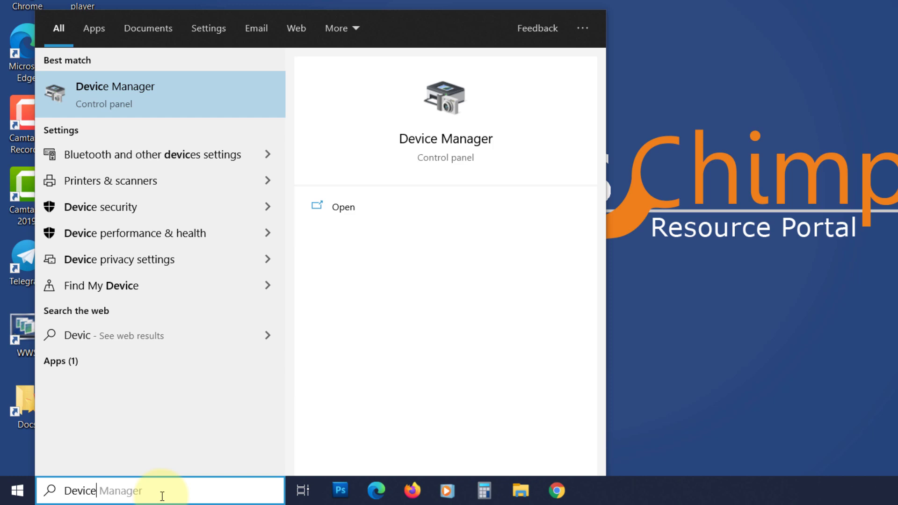
pyautogui.write(' manager')
pyautogui.click(171, 101)
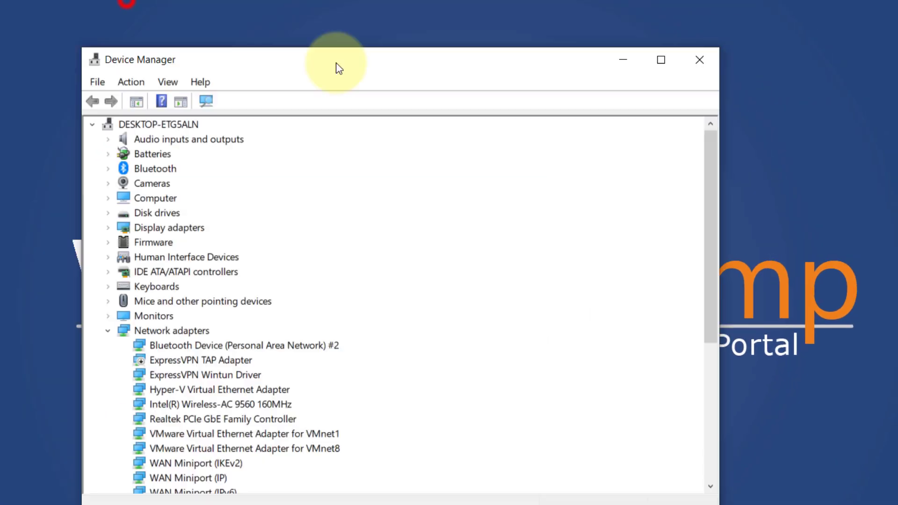
# Step: Collapse Network adapters, expand Mice and other pointing devices, and right-click the first HID-compliant mouse
pyautogui.click(160, 302)
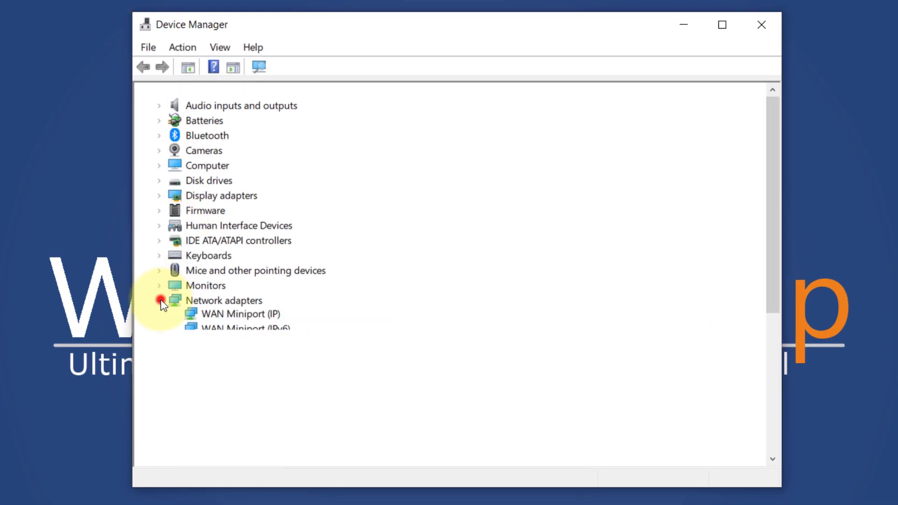
pyautogui.click(159, 270)
pyautogui.click(257, 287)
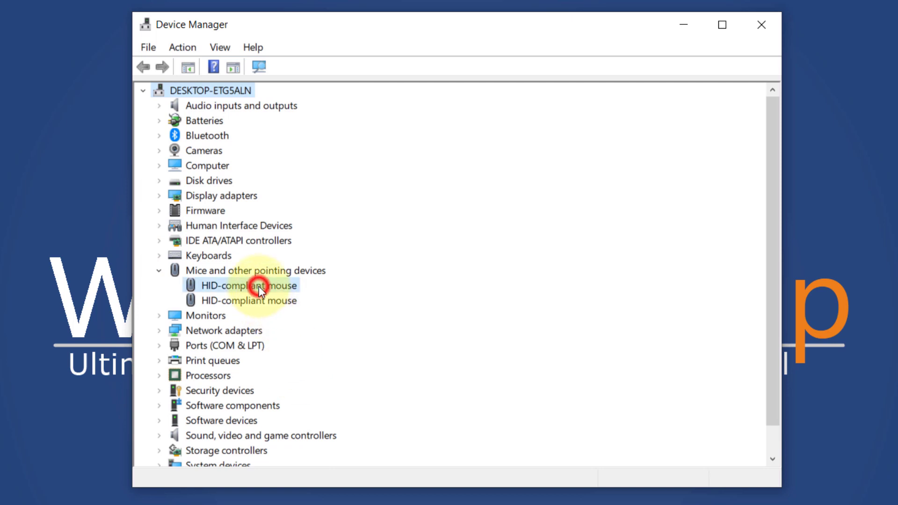
pyautogui.keyDown('ctrl'); pyautogui.click(271, 306); pyautogui.keyUp('ctrl')
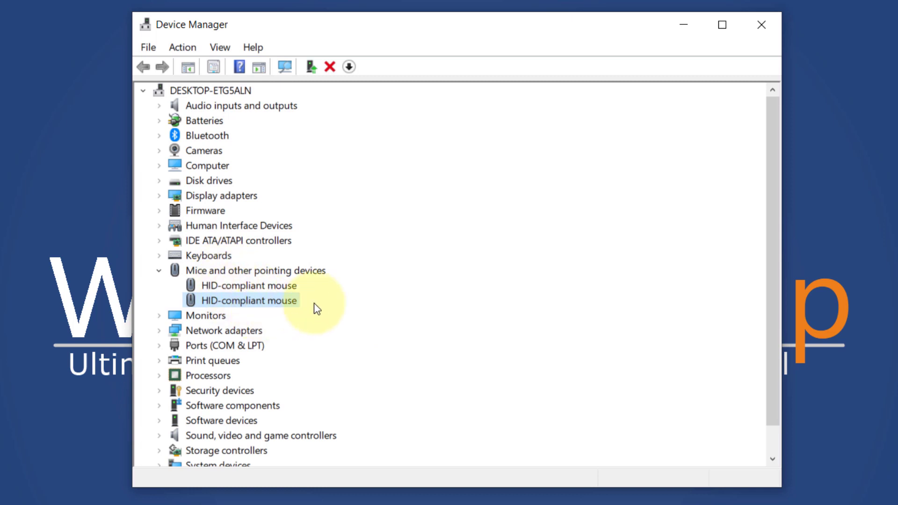
pyautogui.click(259, 287)
pyautogui.rightClick(240, 288)
# Step: Open the first HID-compliant mouse's properties, note its USB location, and close them
pyautogui.click(284, 384)
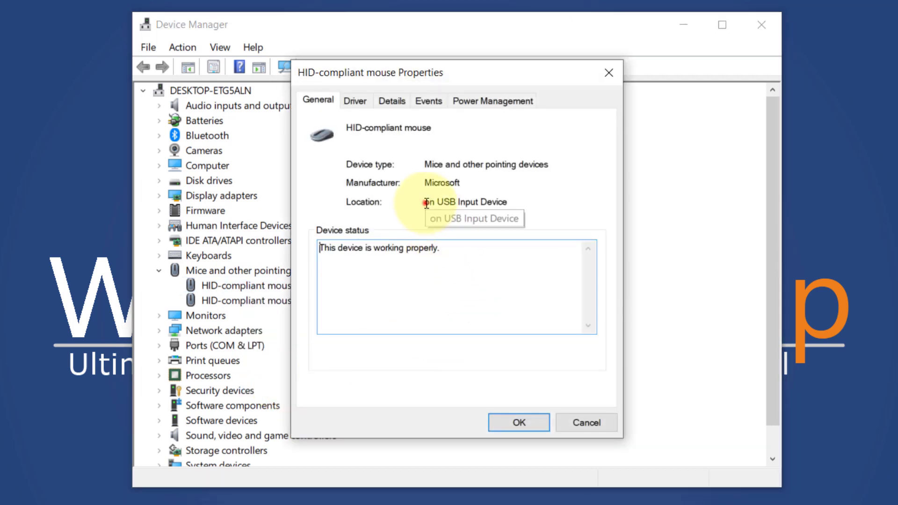
pyautogui.moveTo(426, 204); pyautogui.dragTo(514, 204)
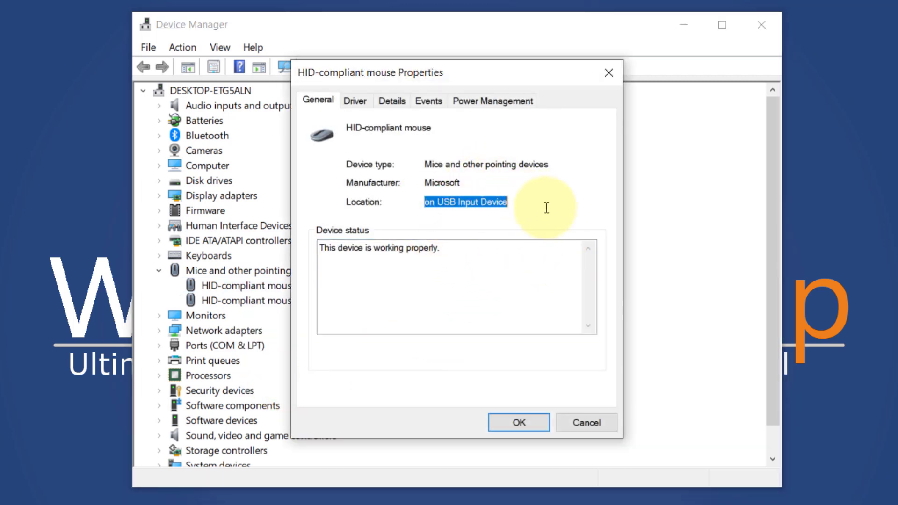
pyautogui.click(522, 420)
# Step: Open the second HID-compliant mouse's properties and confirm its I2C HID location
pyautogui.rightClick(256, 299)
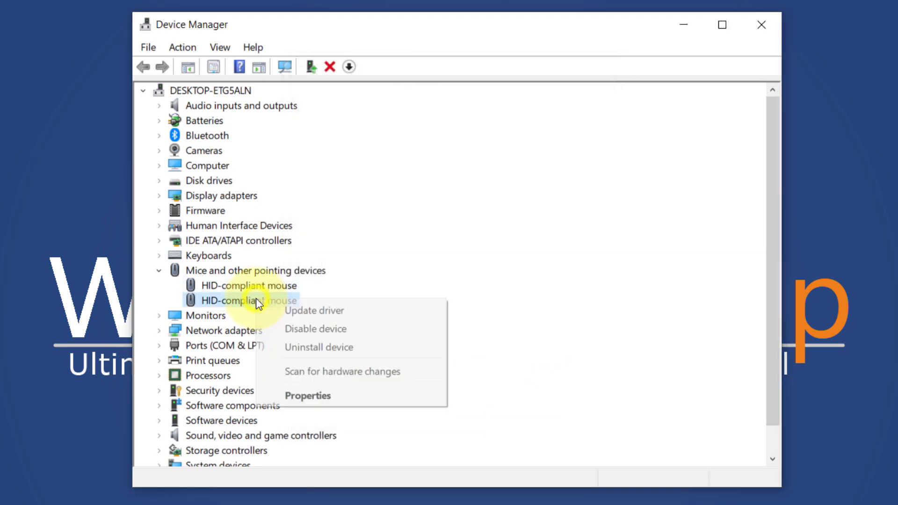
pyautogui.click(316, 398)
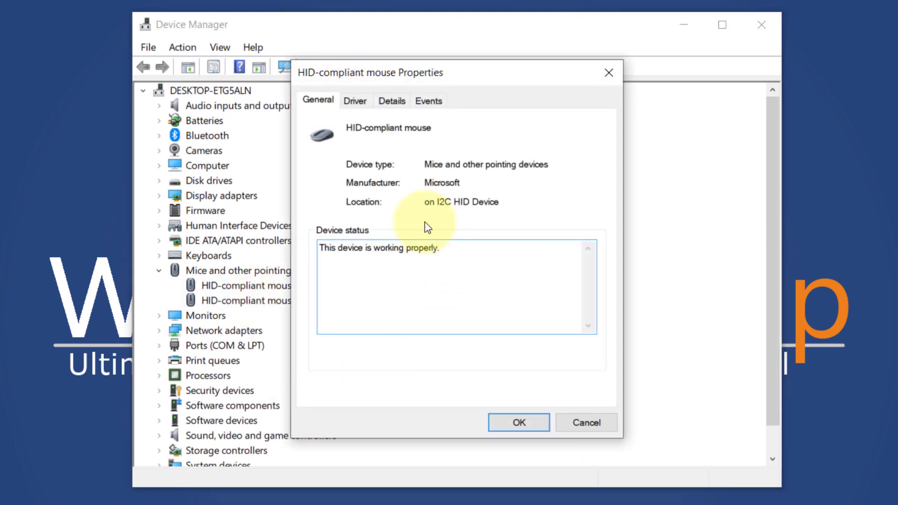
pyautogui.moveTo(426, 205); pyautogui.dragTo(515, 211)
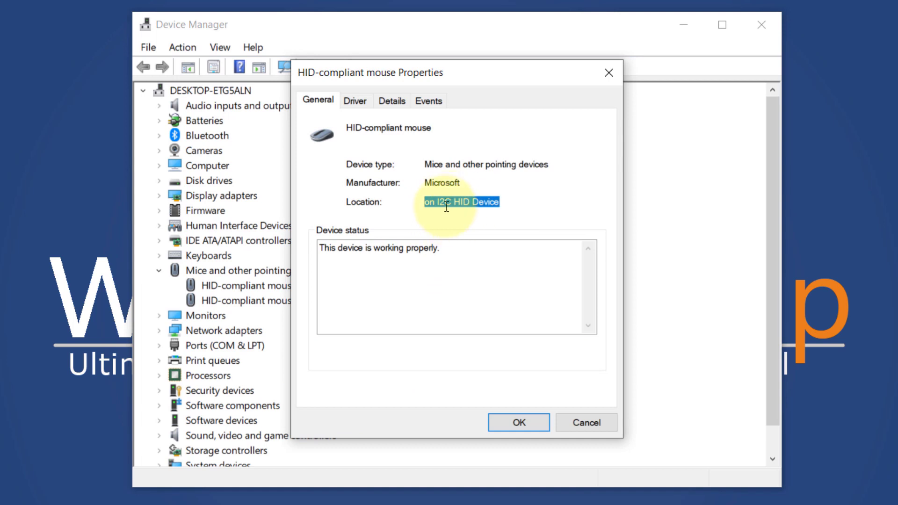
# Step: Try rolling back the I2C mouse driver, then search automatically for drivers and close both dialogs
pyautogui.click(355, 101)
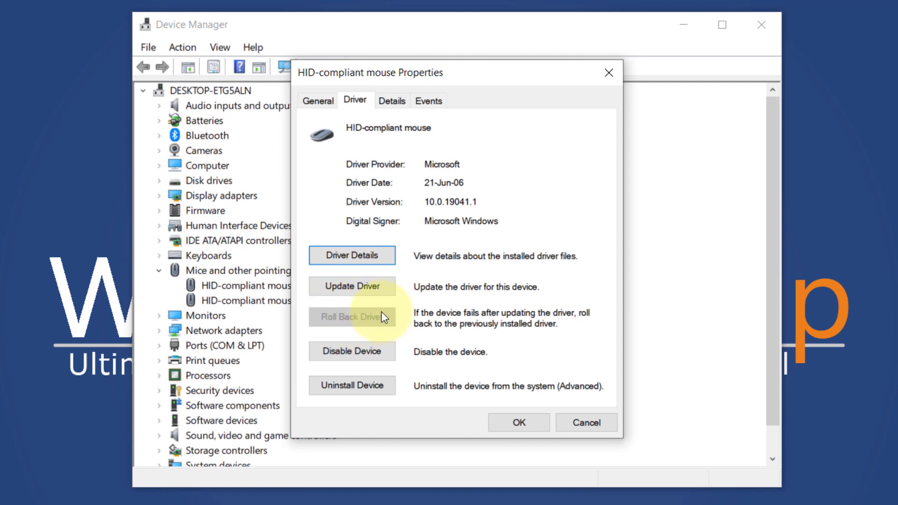
pyautogui.click(366, 318)
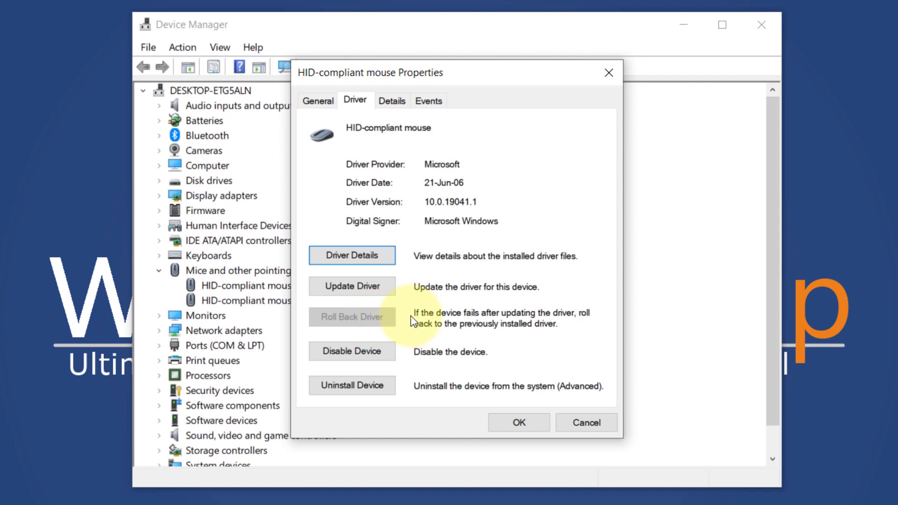
pyautogui.click(375, 287)
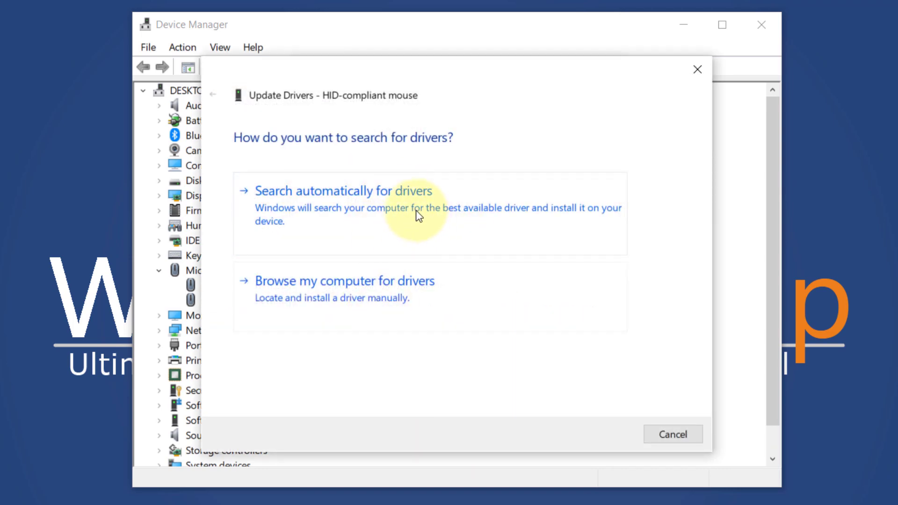
pyautogui.click(414, 230)
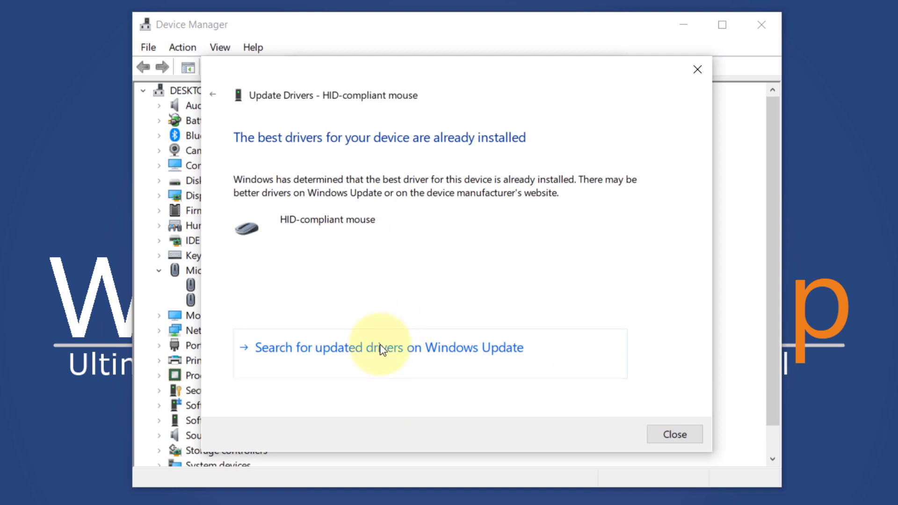
pyautogui.press('Escape')
pyautogui.click(499, 421)
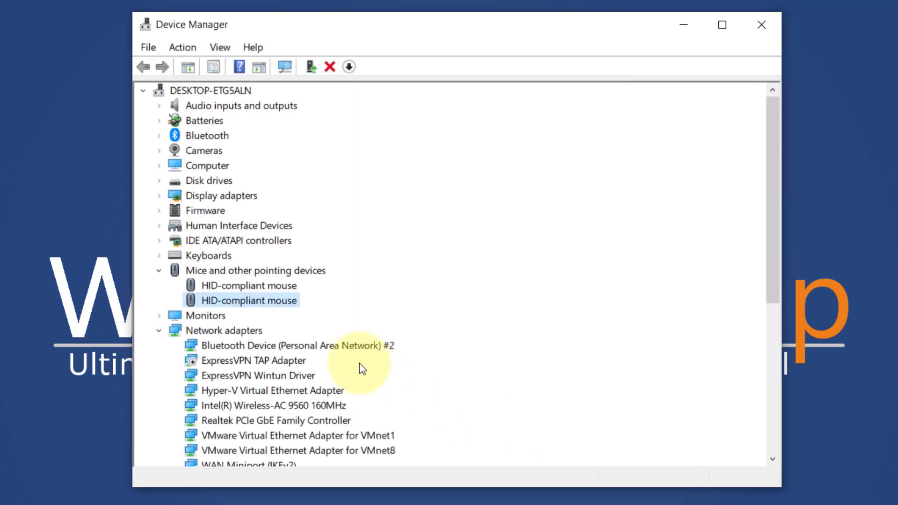
# Step: Expand Human Interface Devices and select ASUS Precision Touchpad
pyautogui.click(160, 227)
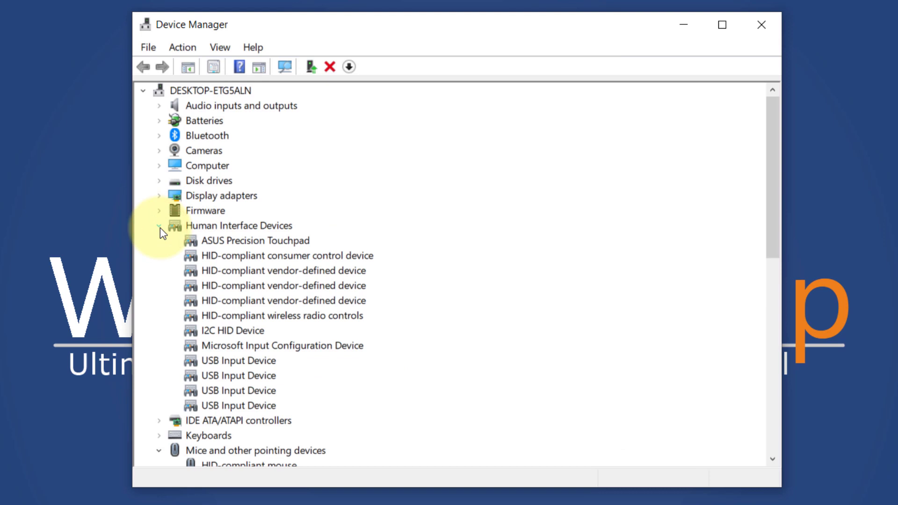
pyautogui.click(235, 243)
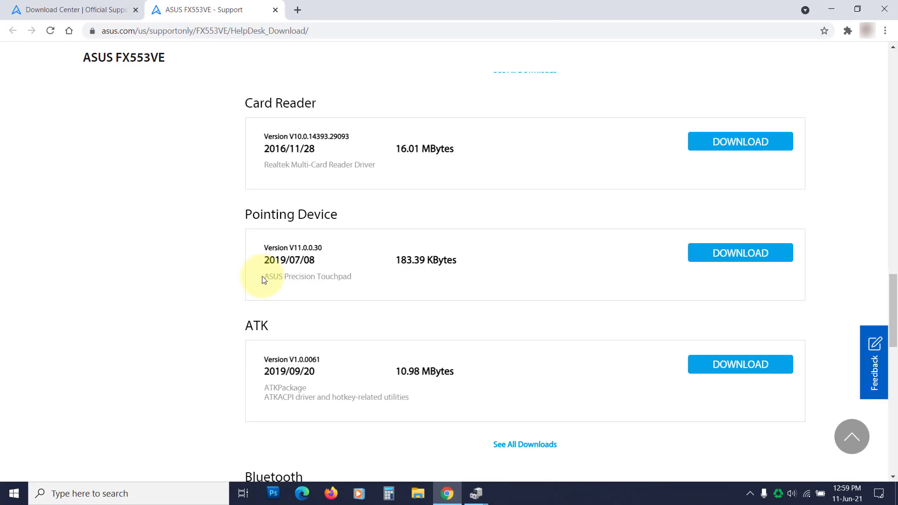
# Step: Download the ASUS Pointing Device touchpad driver and browse the computer for it in Update Drivers
pyautogui.tripleClick(263, 280)
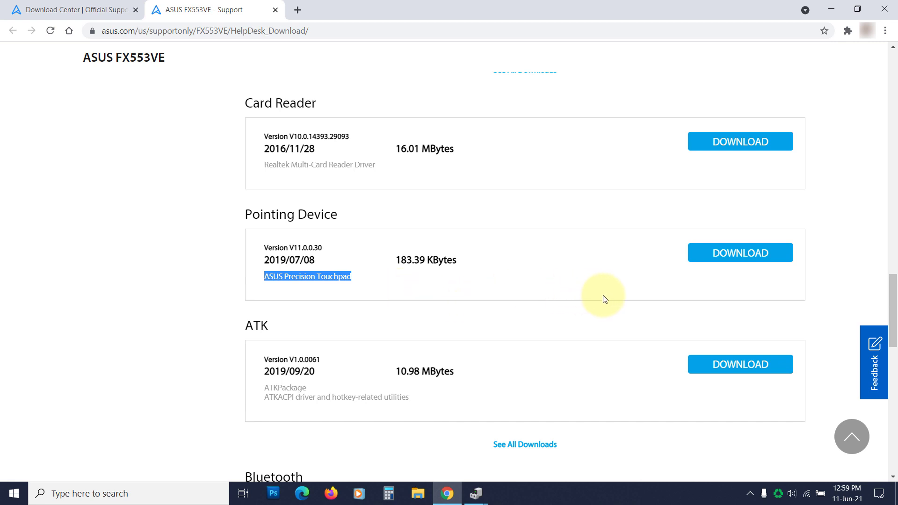
pyautogui.click(742, 253)
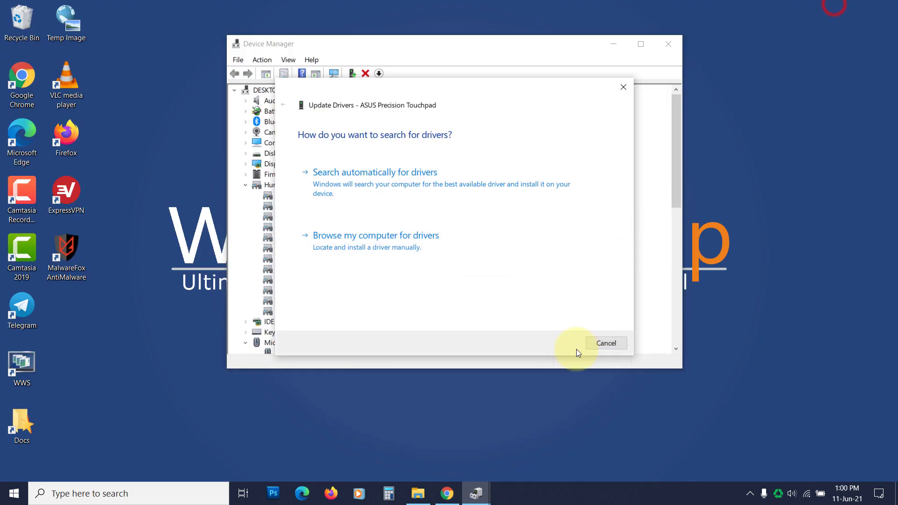
pyautogui.click(393, 238)
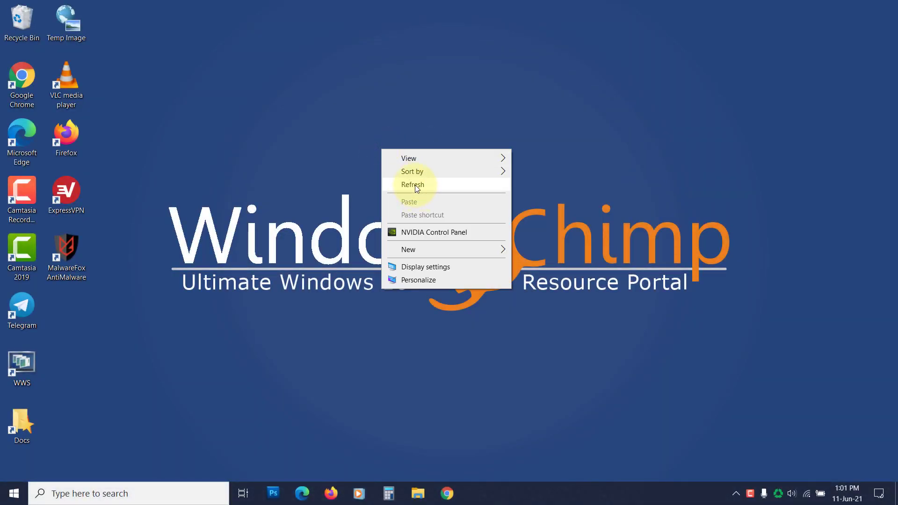
# Step: Refresh the desktop and open Device Manager from Windows search
pyautogui.click(416, 186)
pyautogui.click(180, 493)
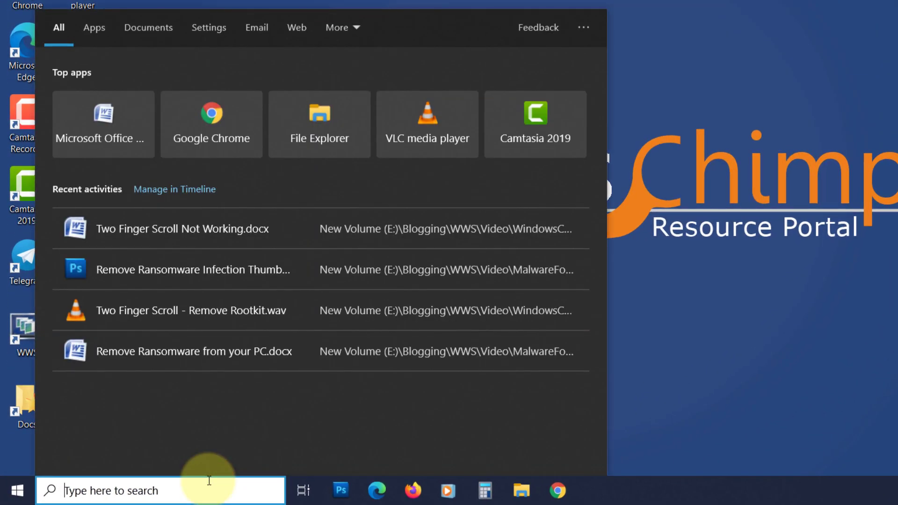
pyautogui.write('device')
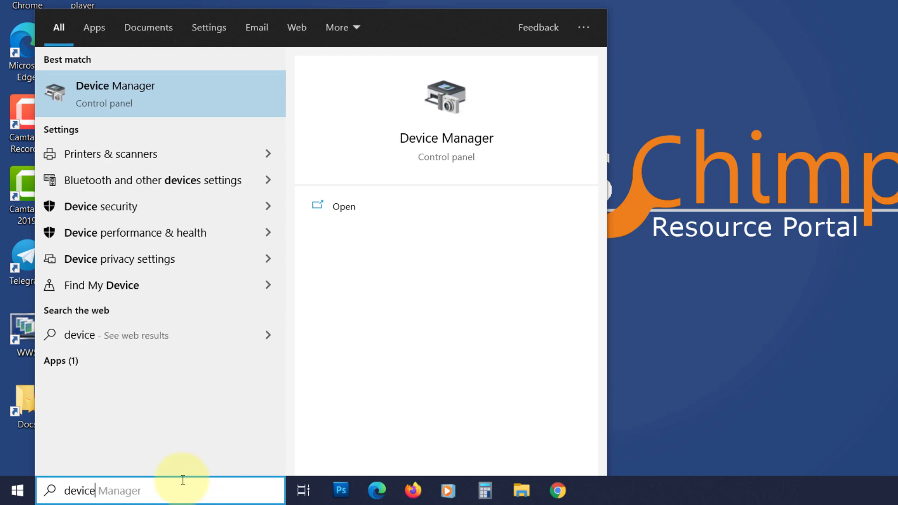
pyautogui.click(195, 101)
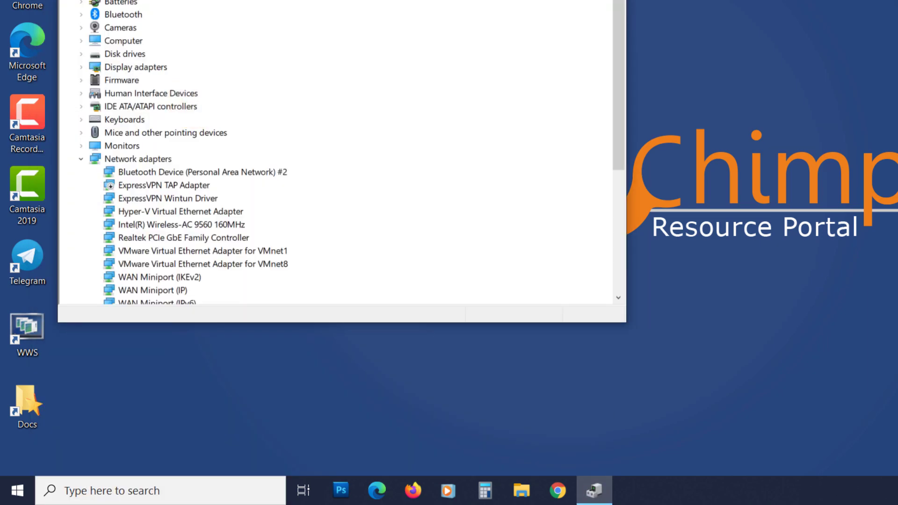
# Step: Expand Mice and other pointing devices and confirm the second mouse's I2C HID location
pyautogui.click(152, 270)
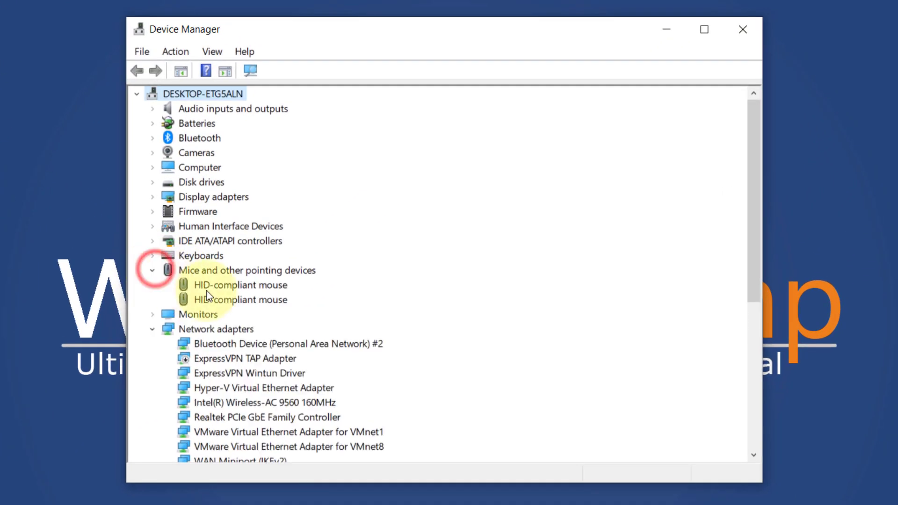
pyautogui.rightClick(239, 300)
pyautogui.click(281, 396)
pyautogui.click(416, 209)
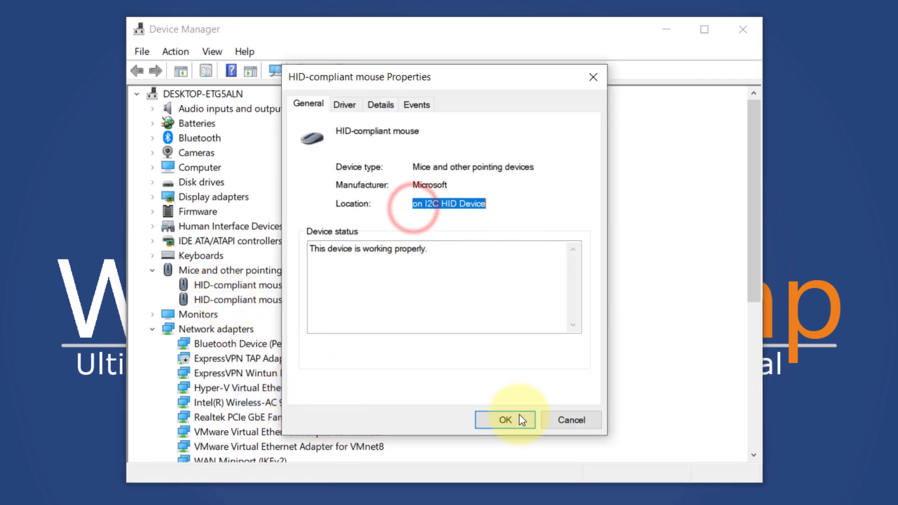
pyautogui.click(520, 420)
# Step: Uninstall the I2C HID mouse device and bring up the Start menu power options
pyautogui.rightClick(219, 302)
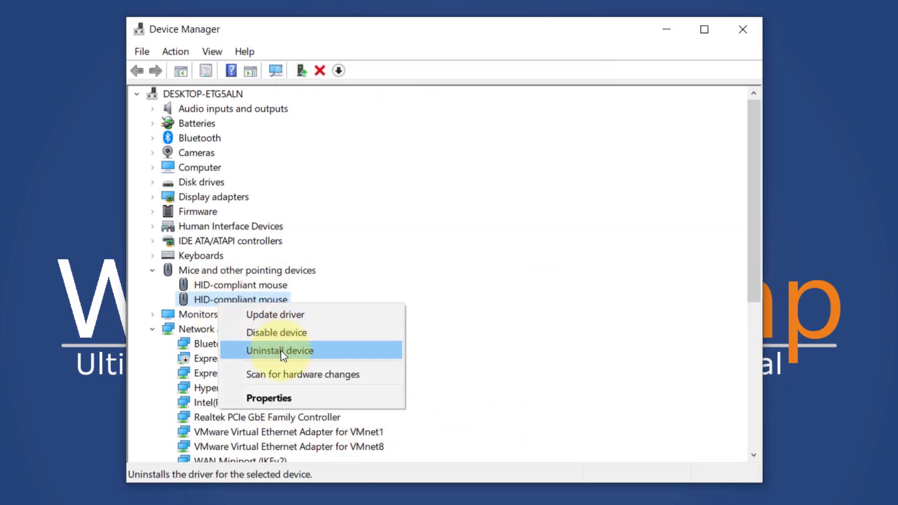
pyautogui.click(295, 356)
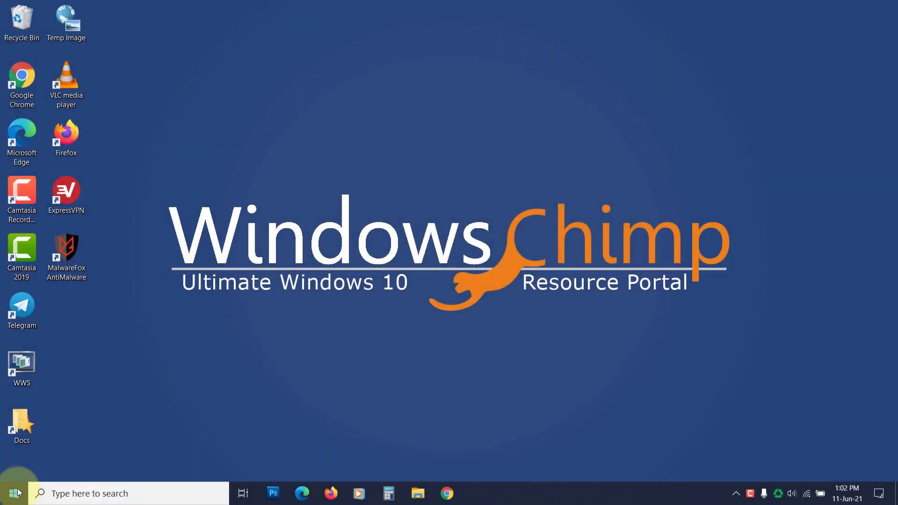
pyautogui.click(14, 494)
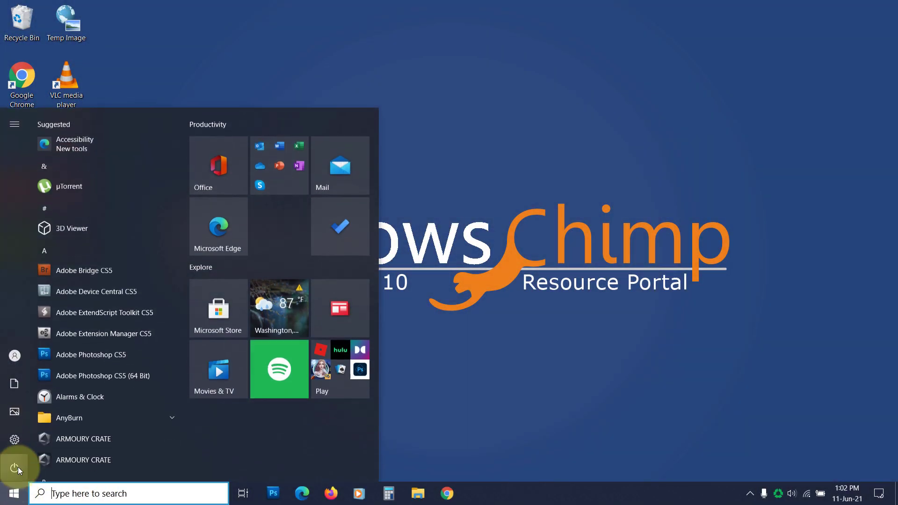
pyautogui.click(16, 466)
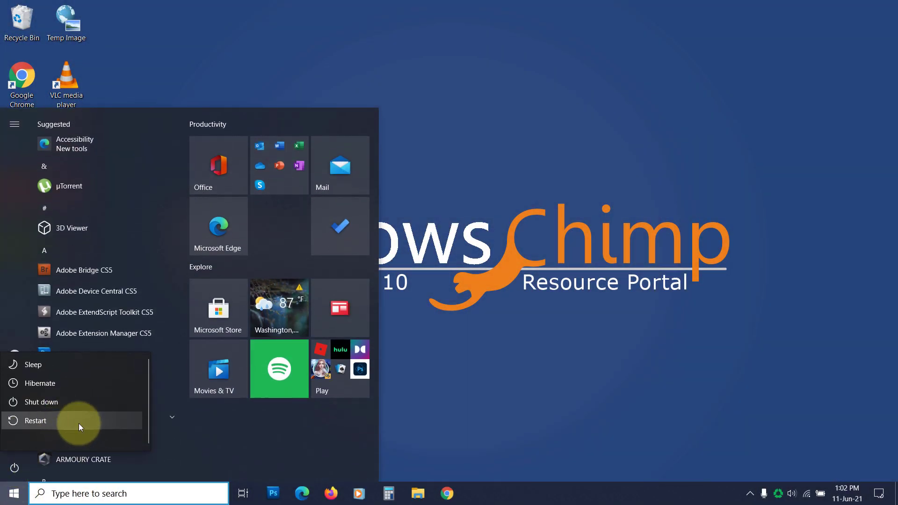